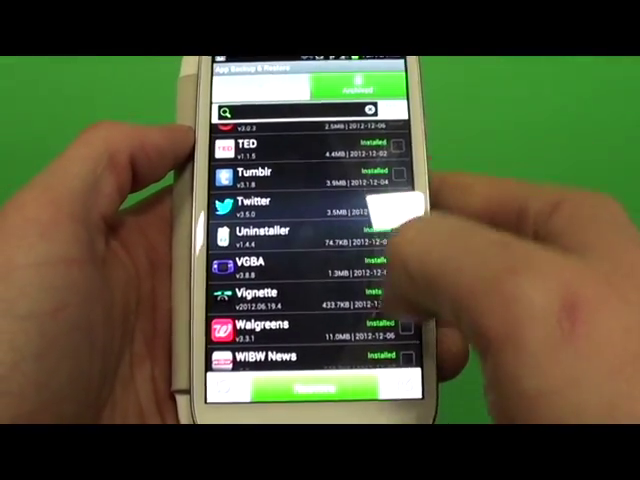
Tick Twitter in the Archived apps list, then return to the home screen
click(397, 205)
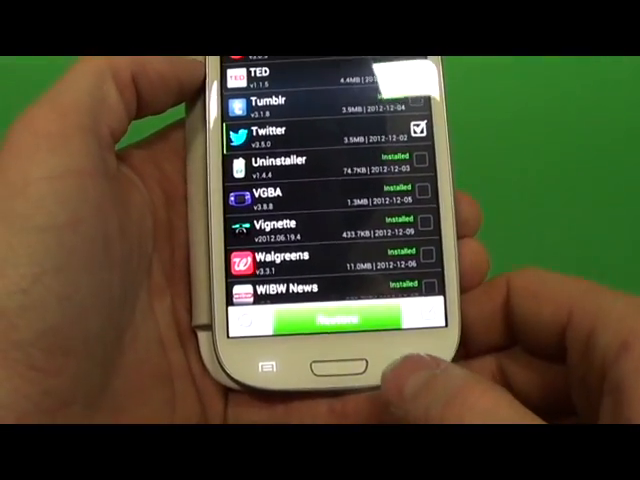
click(322, 410)
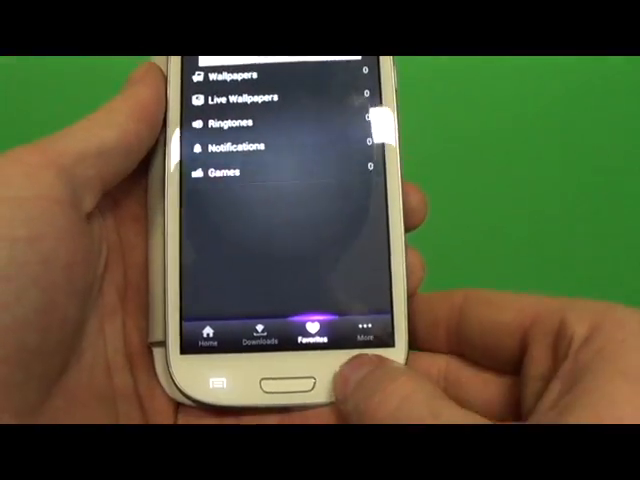
click(185, 392)
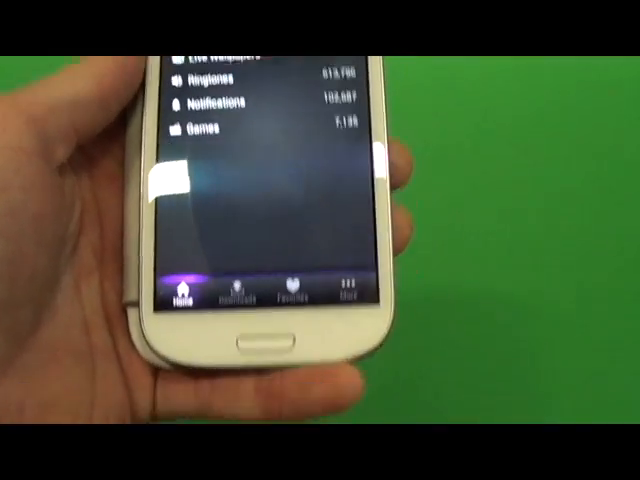